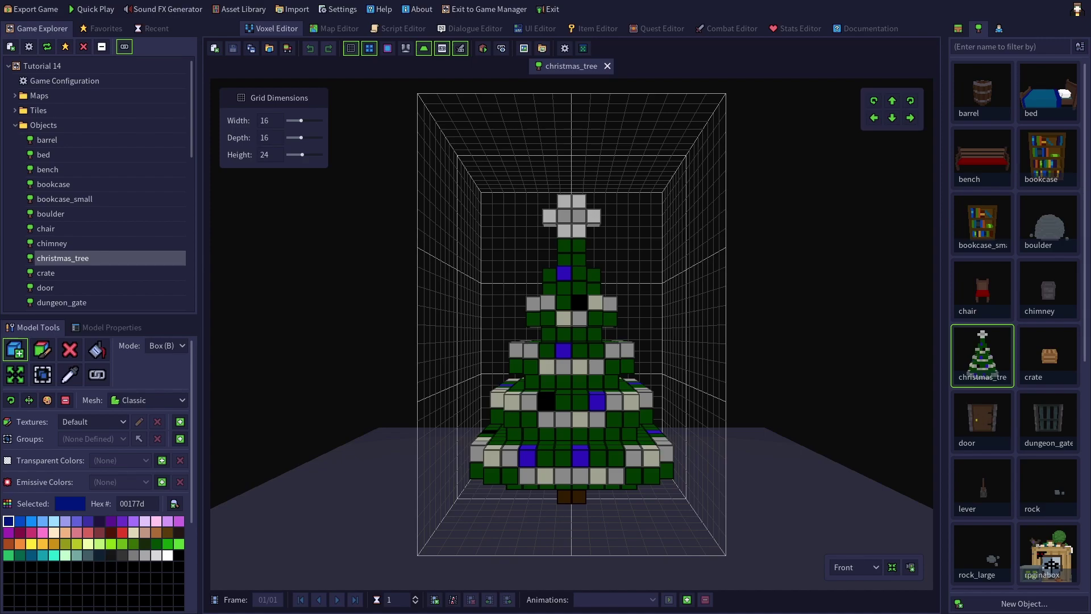
Step: Replace the tree's purple-blue light color with the brighter blue 024aca using the Replace Color tool
mouse_move(580, 521)
right_mouse_down()
mouse_move(638, 504)
mouse_move(559, 514)
mouse_move(607, 537)
mouse_move(576, 521)
right_mouse_up()
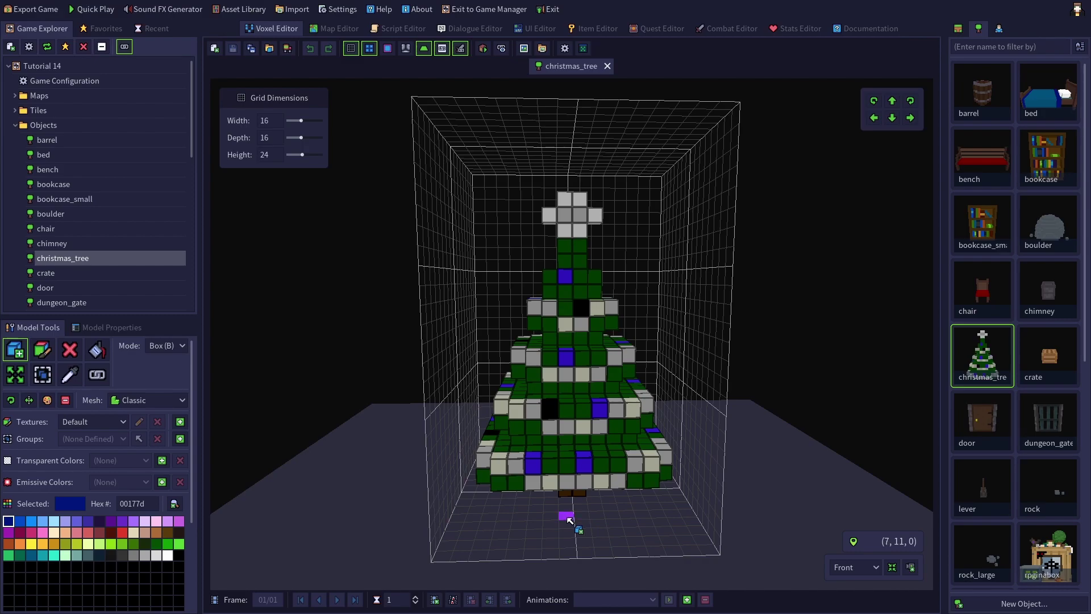
left_click(95, 351)
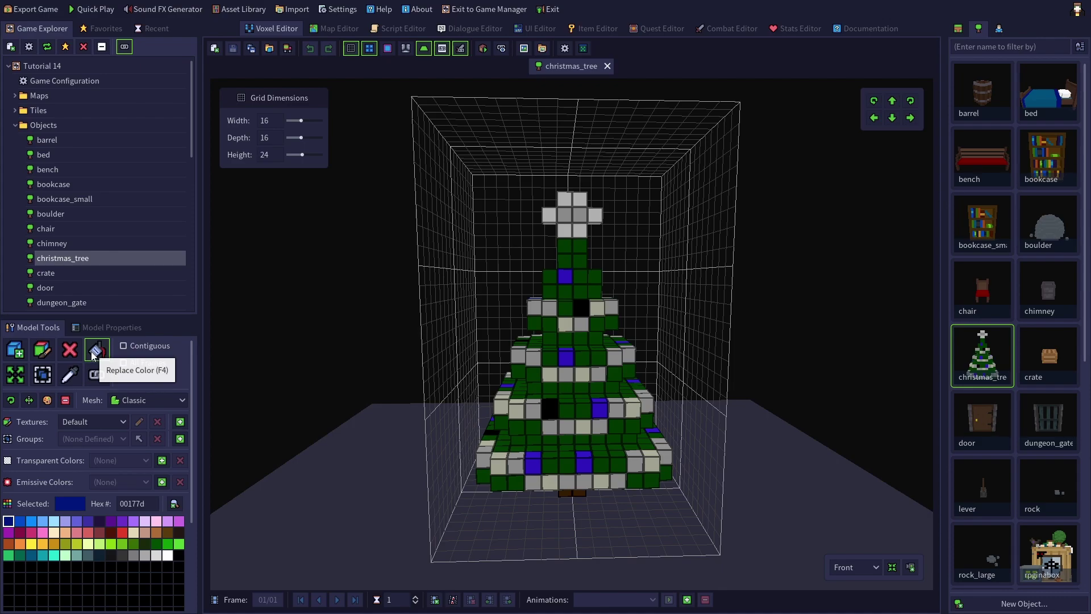
left_click(20, 520)
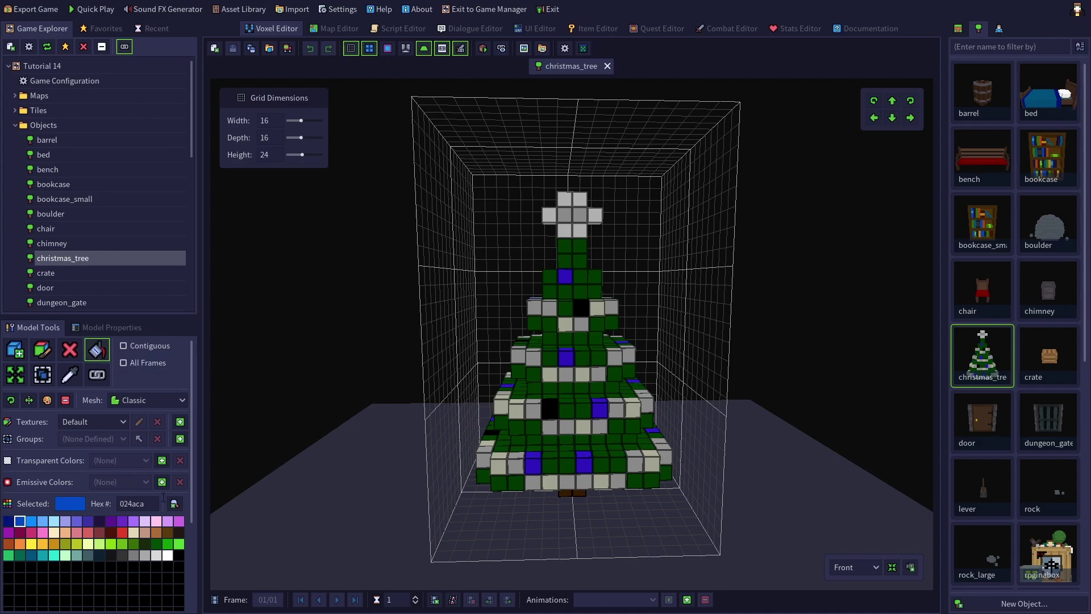
left_click(565, 276)
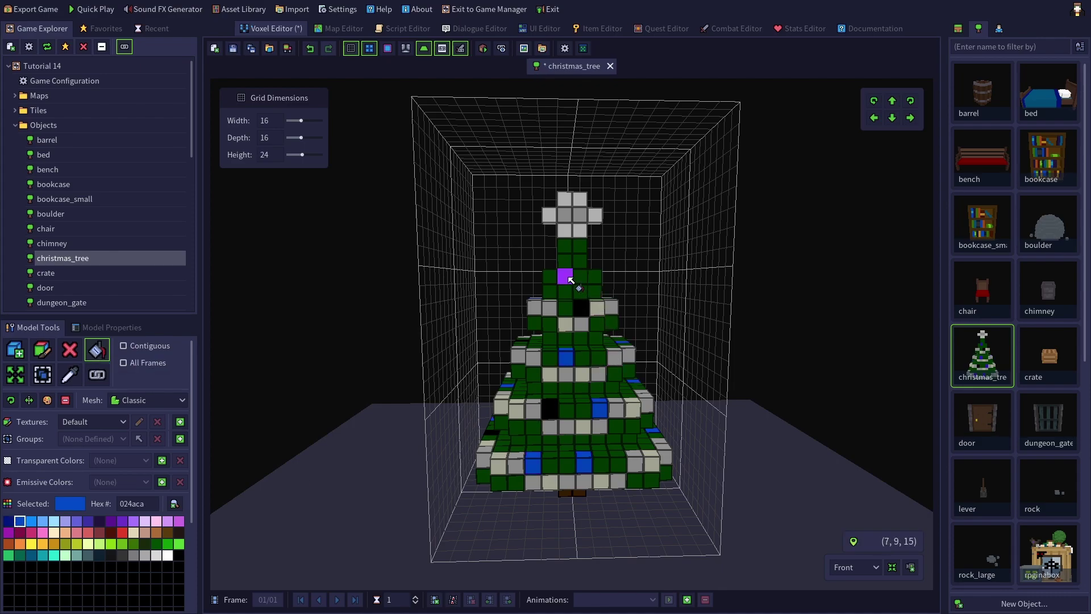
Step: Replace the tree's black lights with the dark red 871646 and the star's light grey outline with the yellow ffe737
left_click(20, 532)
left_click(582, 310)
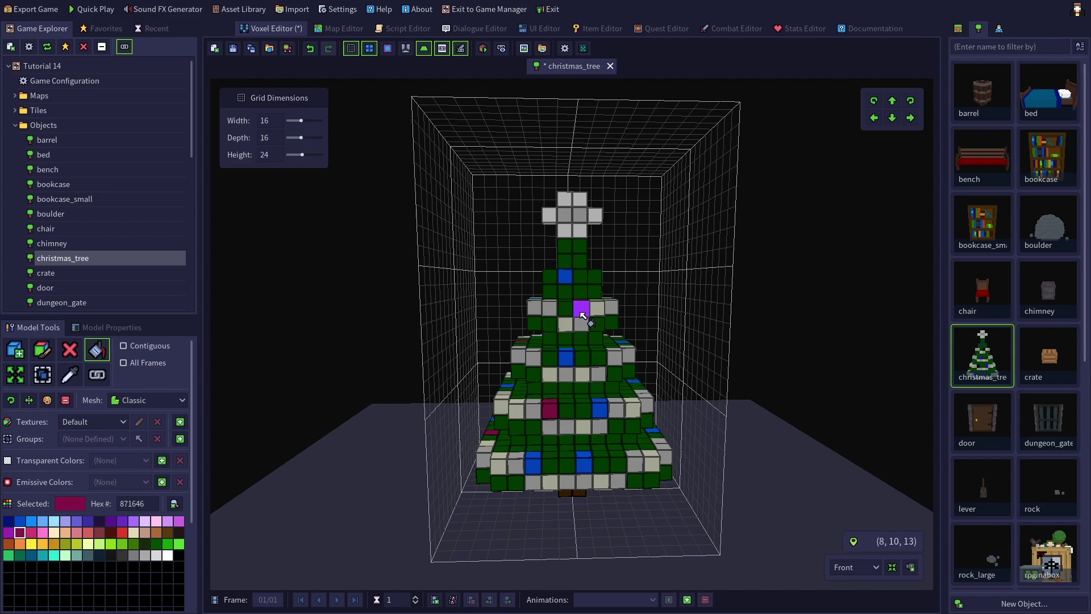
left_click(31, 544)
left_click(579, 203)
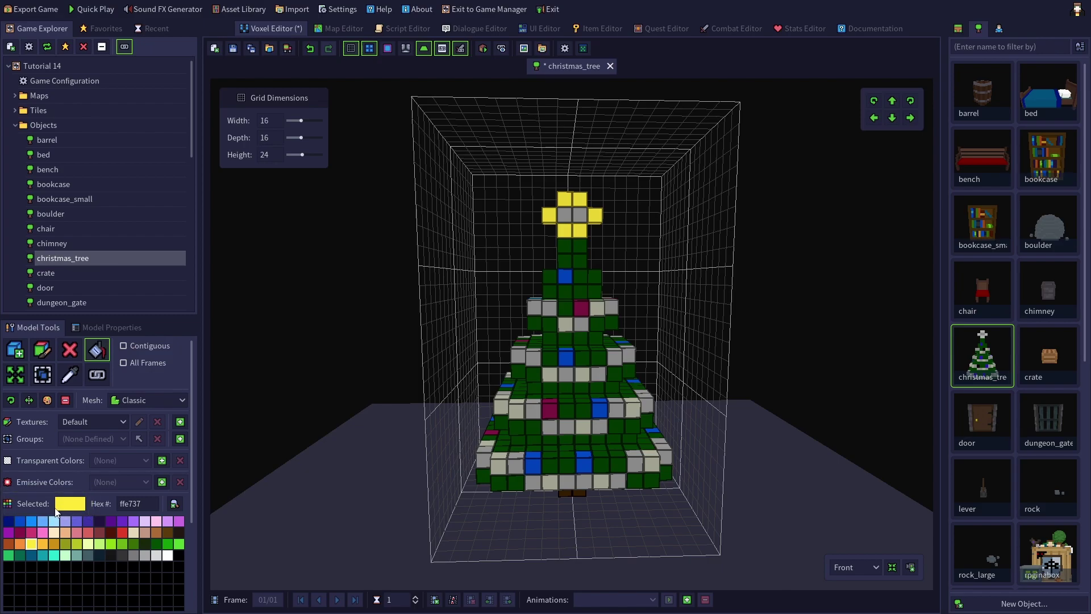
Step: Sample the blue light color from a voxel near the top of the tree
left_click(69, 374)
left_click(566, 278)
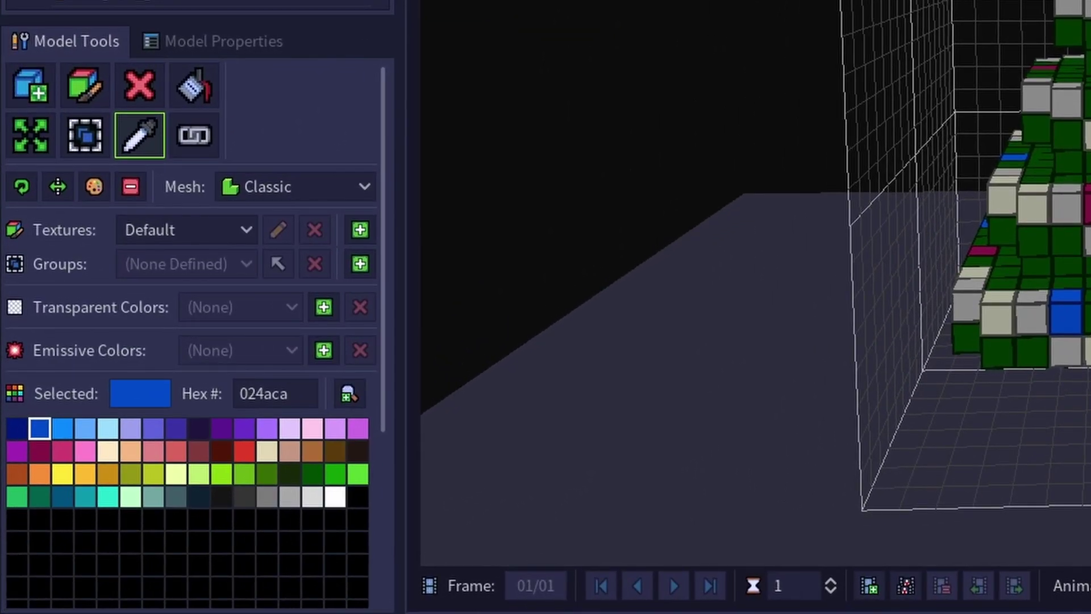
Step: Try adding the sampled blue 024aca to the model's emissive colors, check the list, and remove the color again
left_click(324, 350)
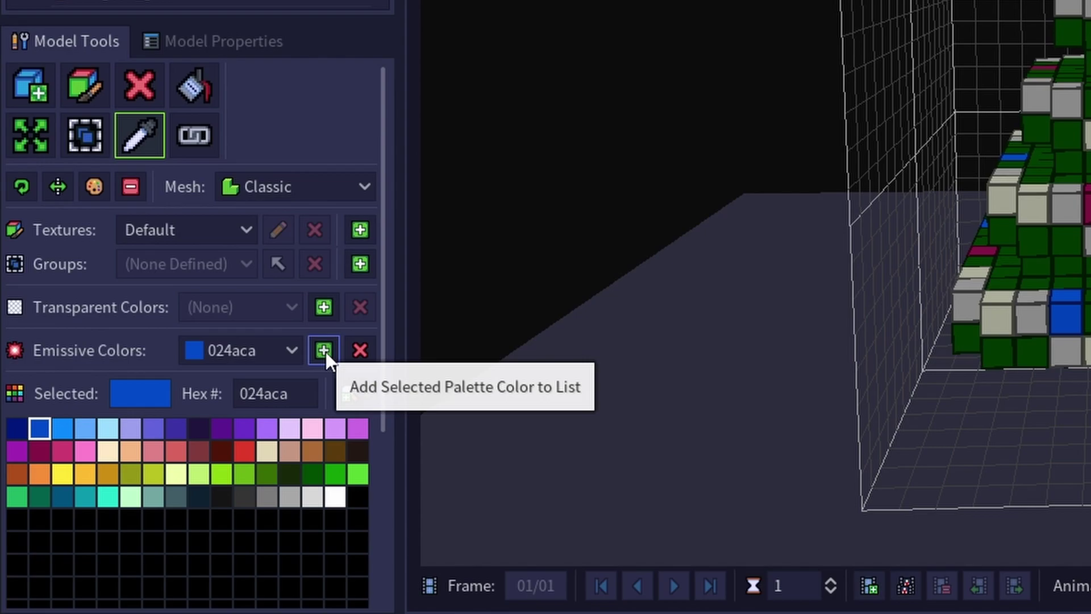
left_click(278, 348)
left_click(258, 385)
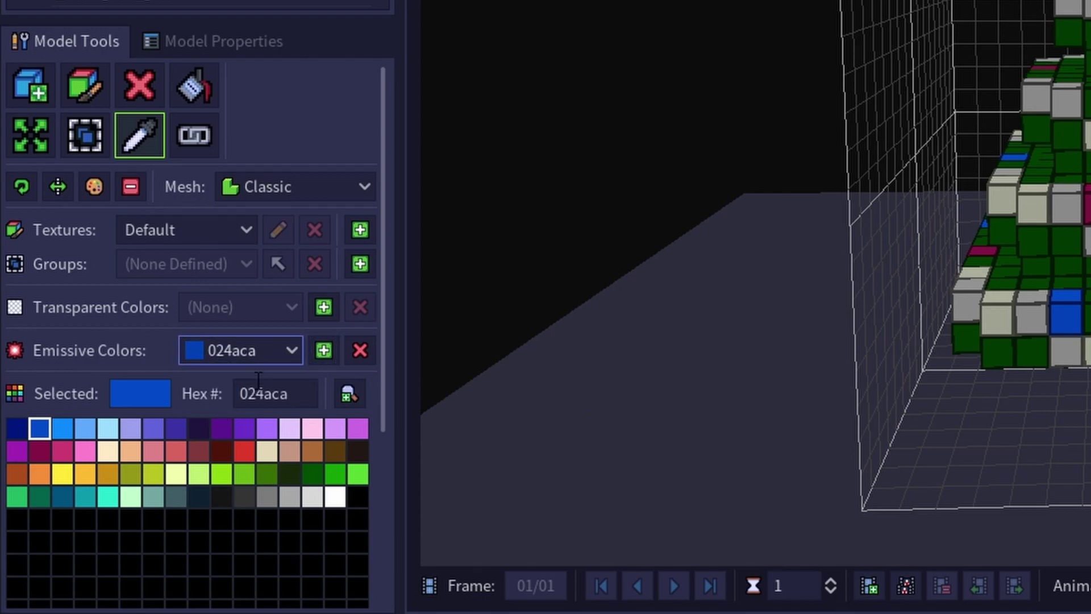
left_click(359, 349)
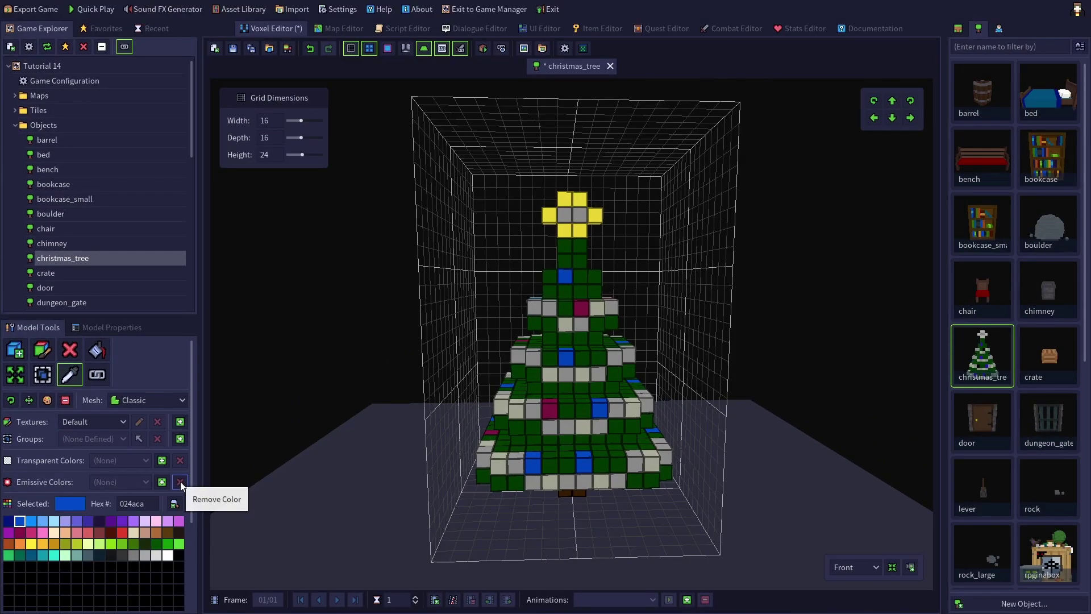
Step: Add the blue 024aca, the star's yellow ffe737 and the dark red 871646 to the model's emissive colors
left_click(162, 482)
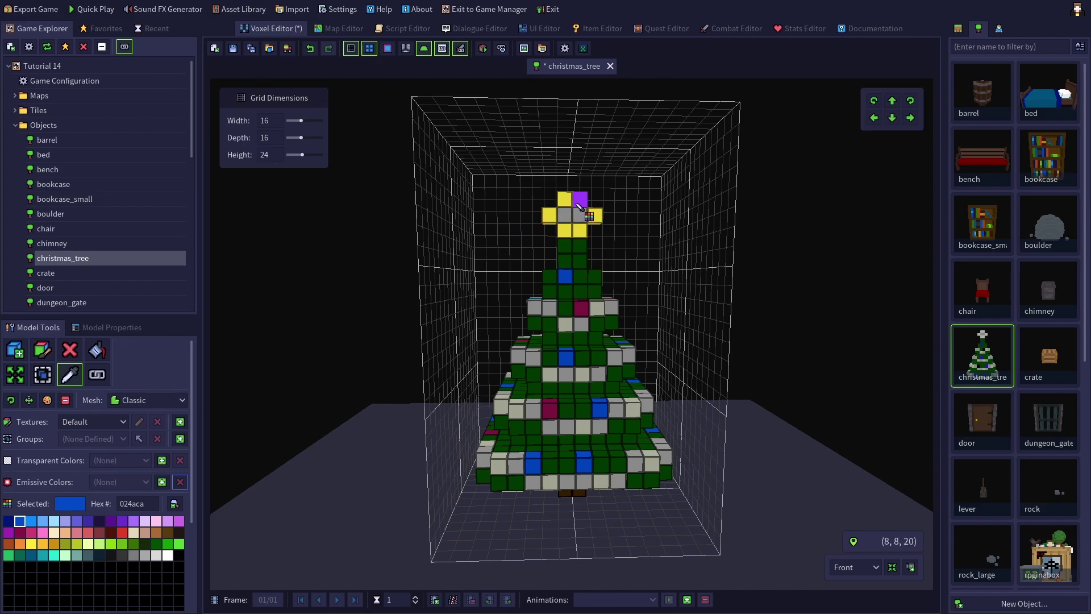
left_click(564, 230)
left_click(581, 308)
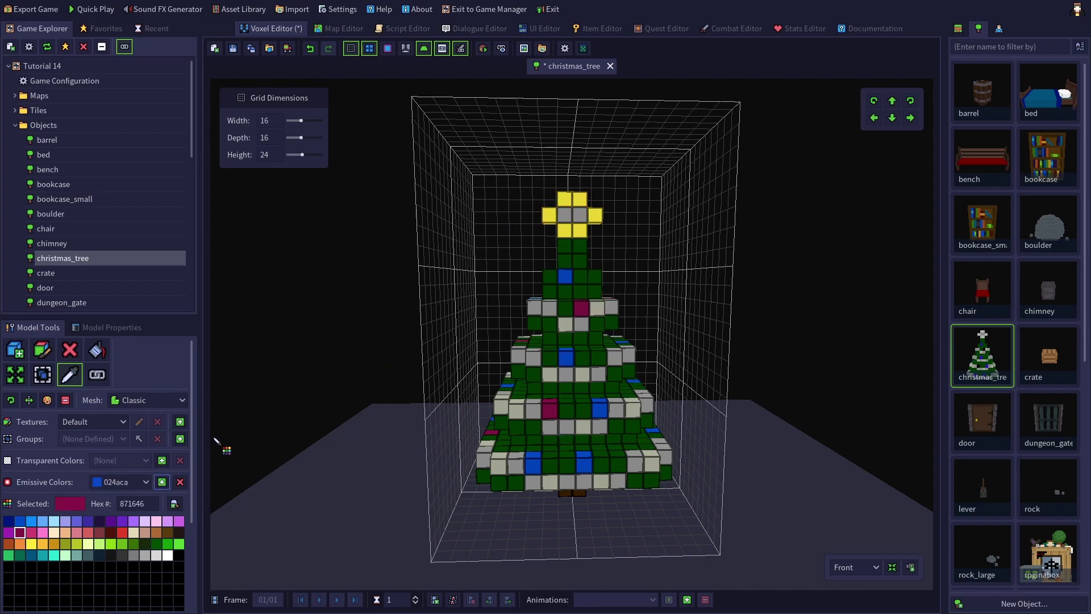
left_click(162, 482)
left_click(139, 483)
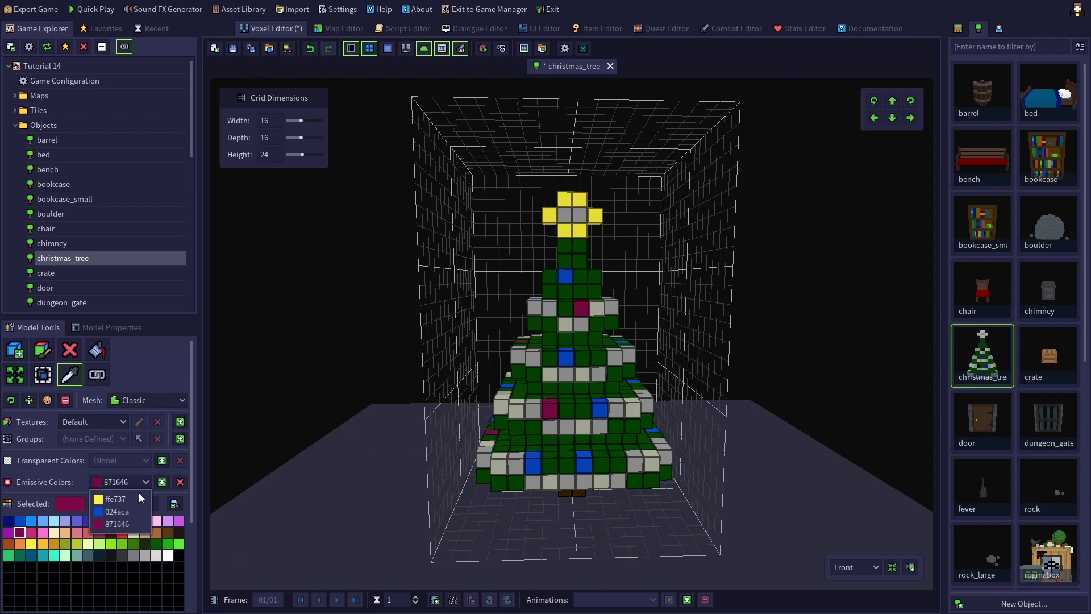
left_click(135, 524)
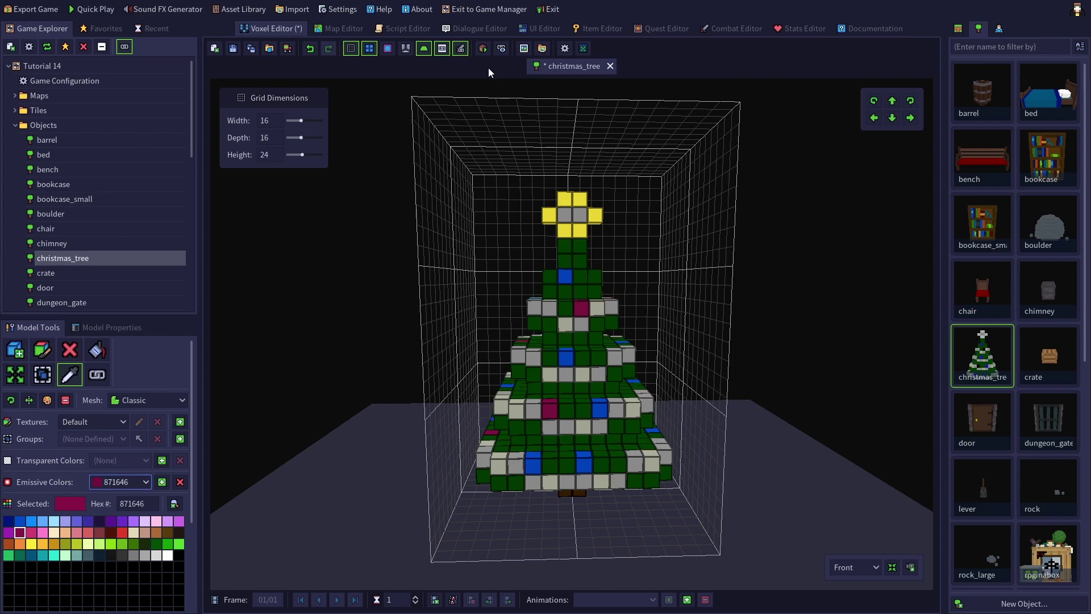
Step: Save the christmas_tree model, view its game mesh from another angle and return to editing
left_click(483, 48)
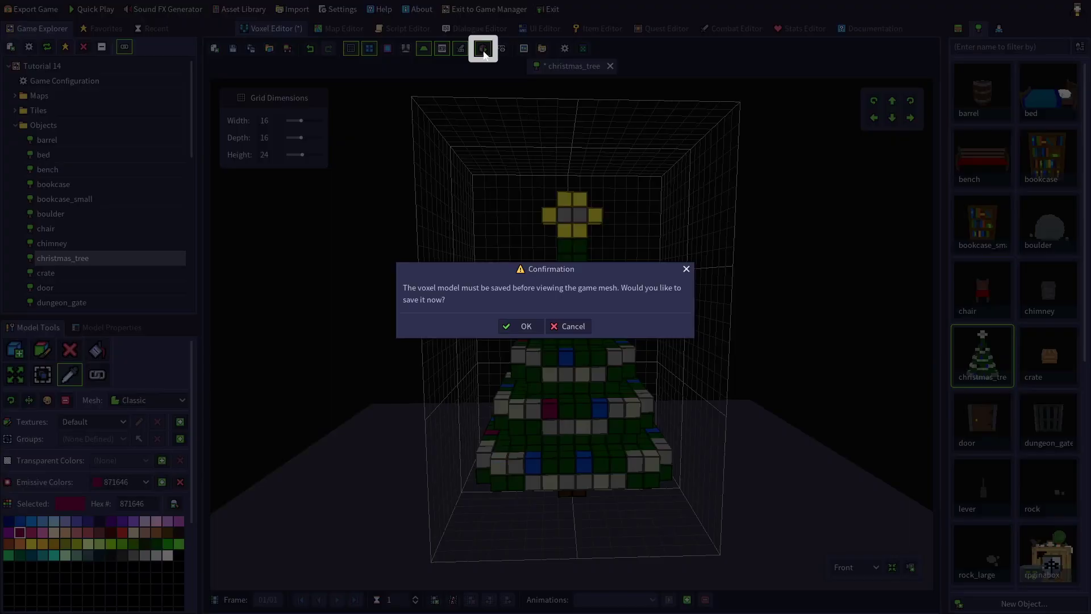
left_click(525, 326)
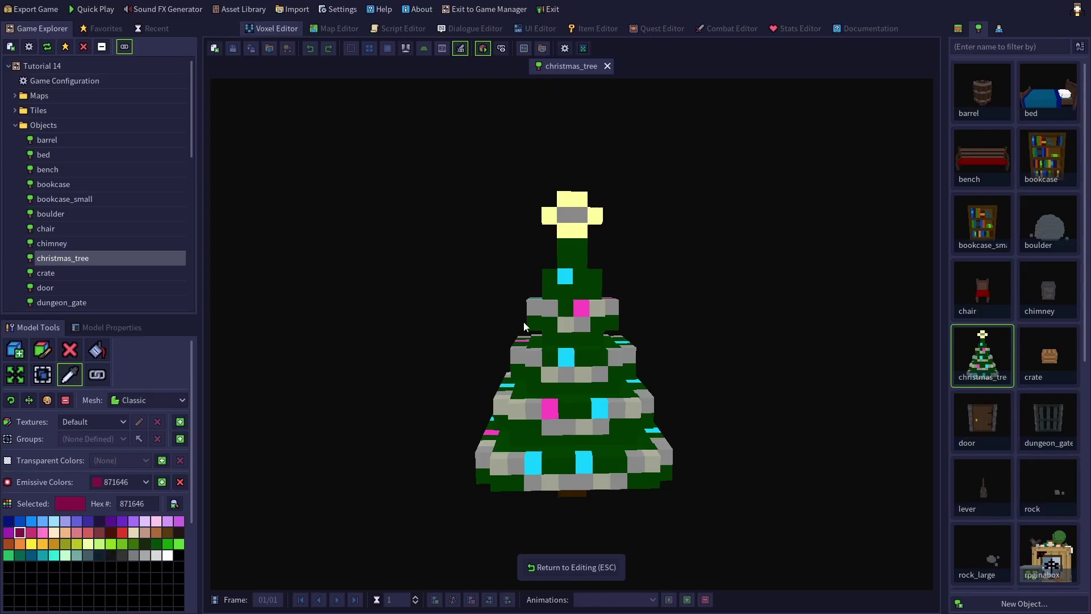
right_click_drag(482, 447, 495, 115)
key("Escape")
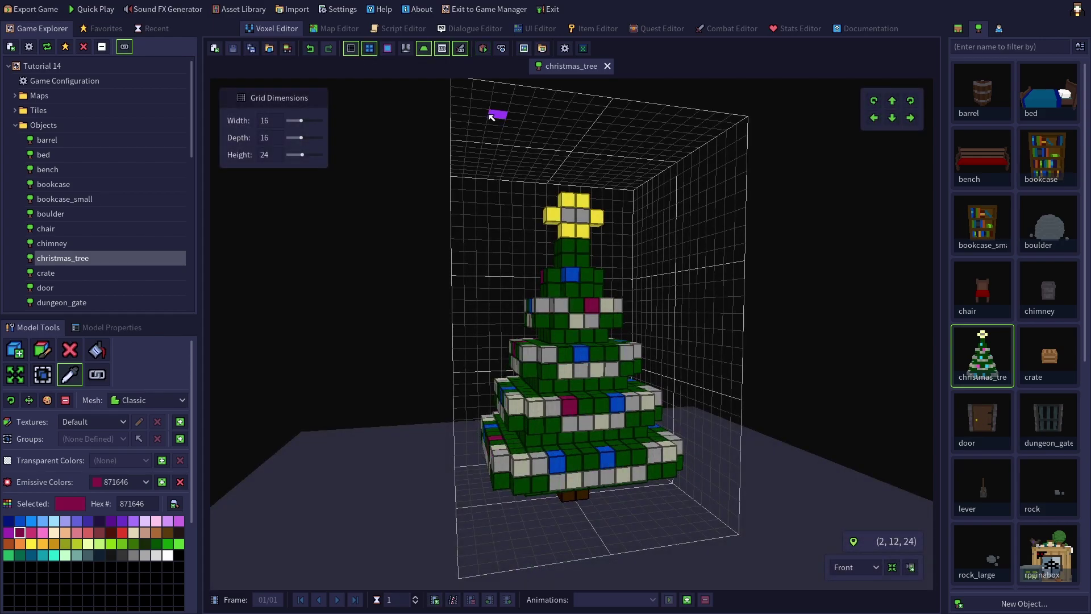
Step: Switch repeatedly between the editing view and the game mesh to compare how the emissive colors look
left_click(482, 49)
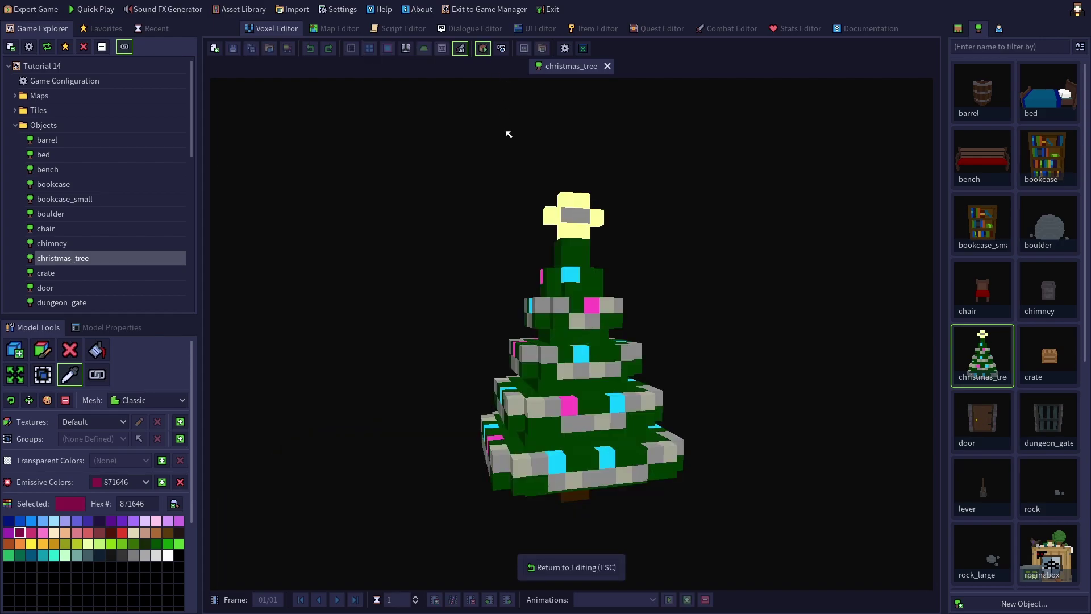
key("Escape")
left_click(482, 48)
key("Escape")
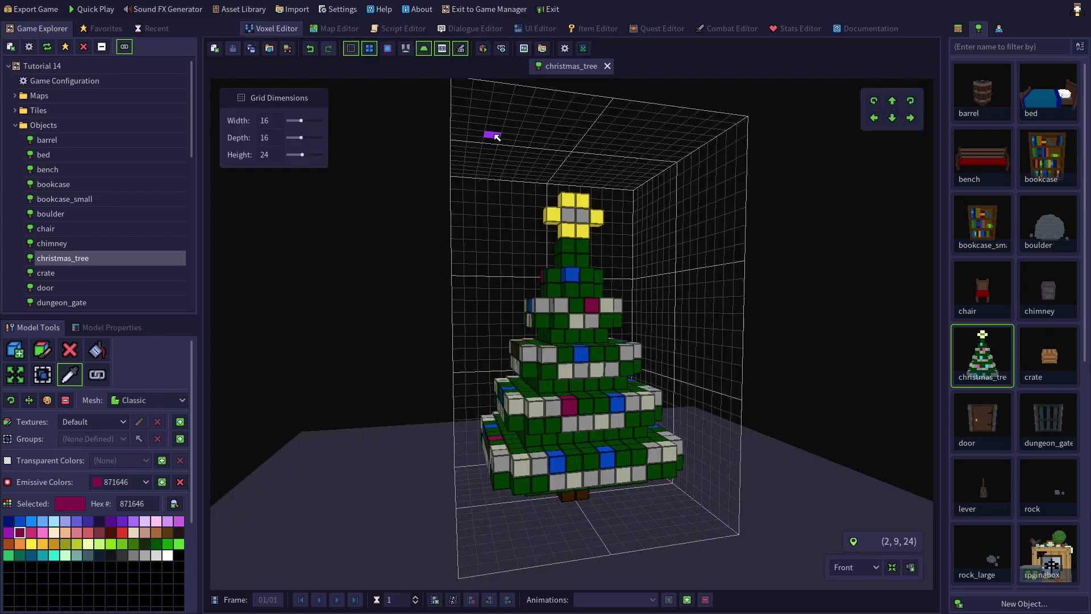
left_click(483, 48)
key("Escape")
left_click(482, 48)
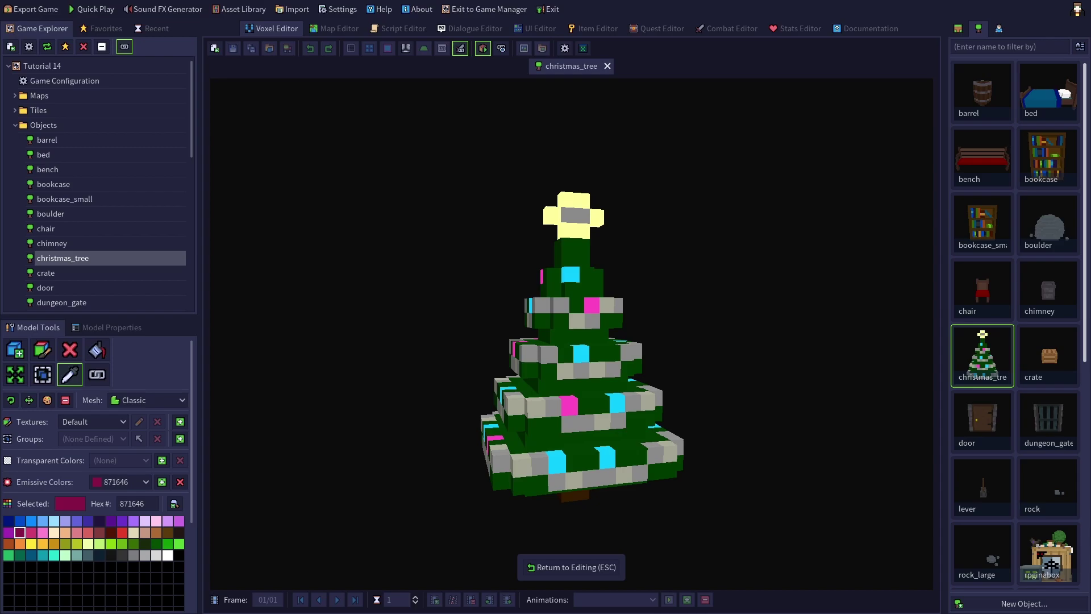
Step: Open the overworld map in the Map Editor
left_click(335, 29)
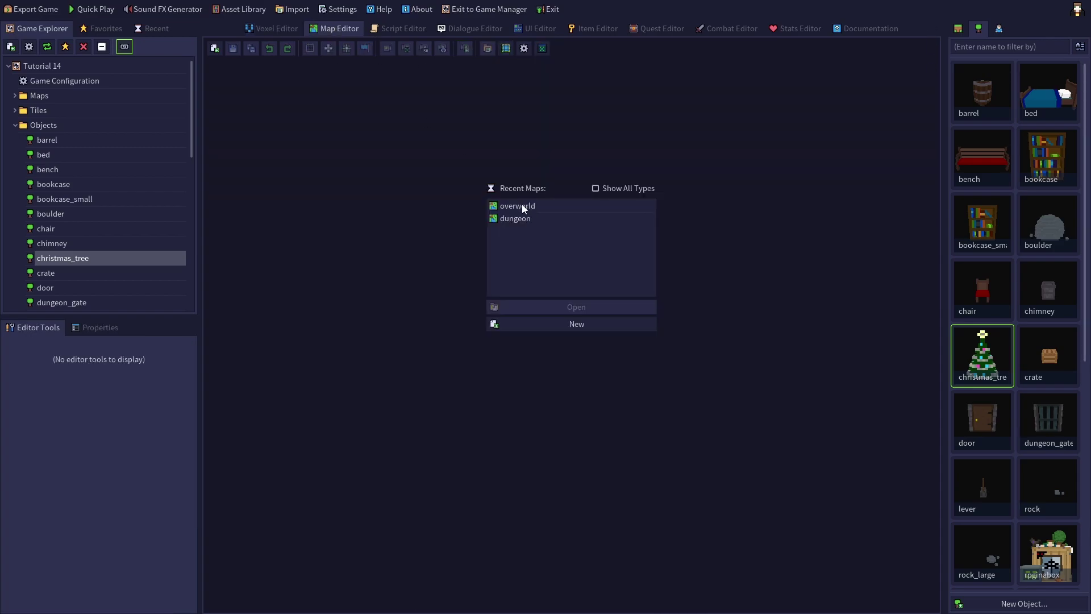
left_click(523, 206)
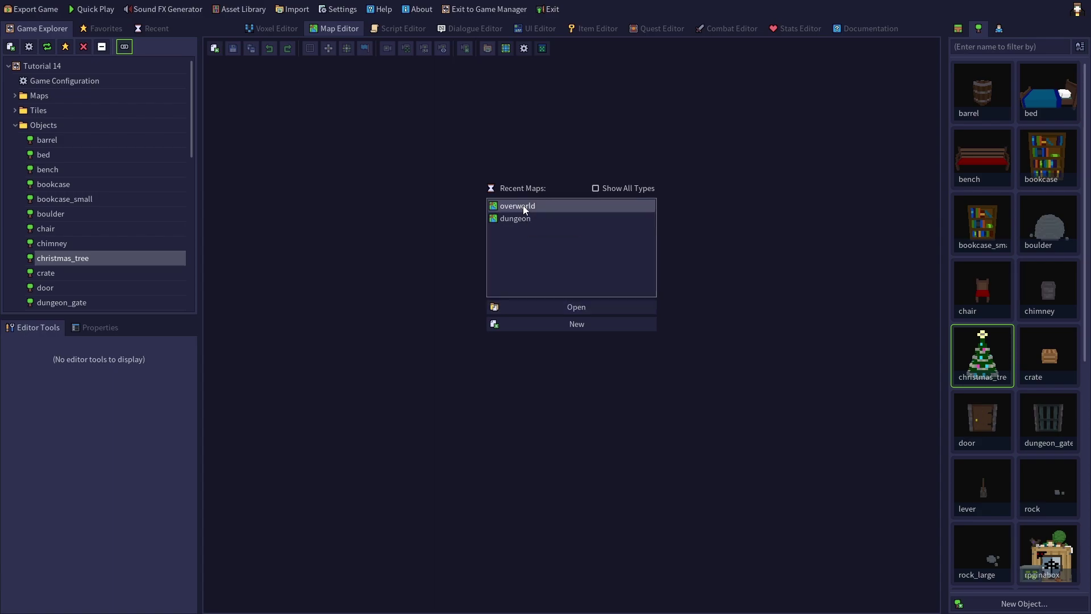
double_click(523, 206)
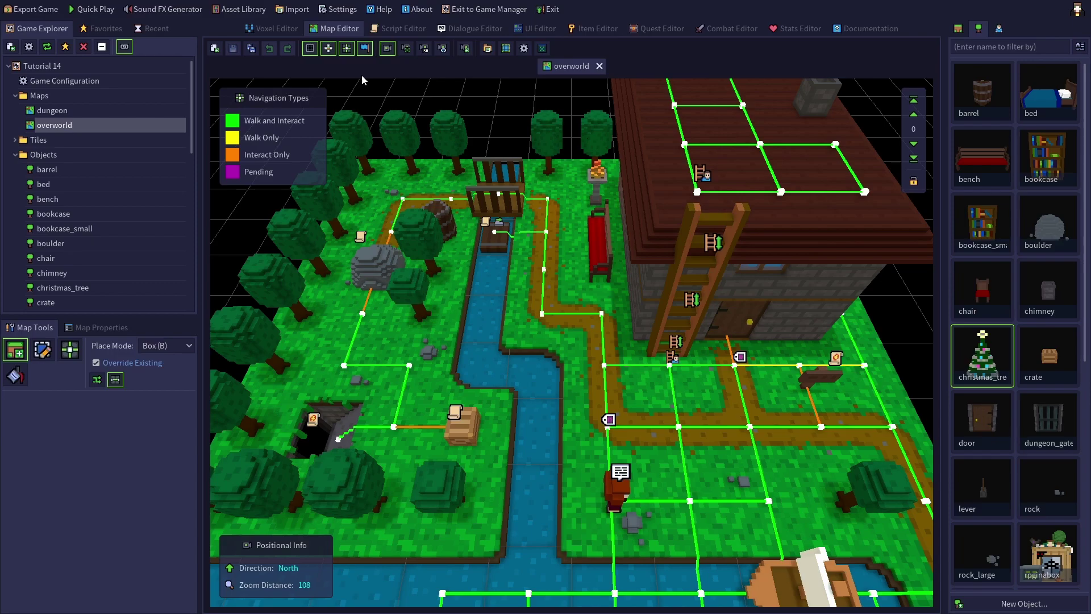
Step: Hide the map's navigation lines and event markers, and place the christmas_tree object on the dirt path in front of the house
left_click(309, 49)
left_click(328, 48)
left_click(347, 48)
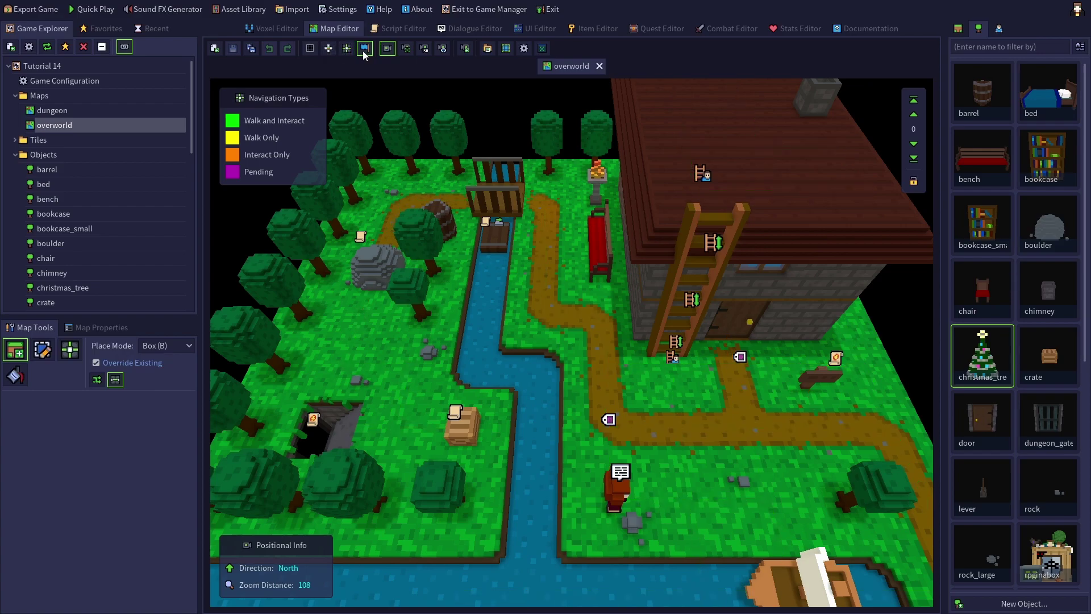
left_click(365, 48)
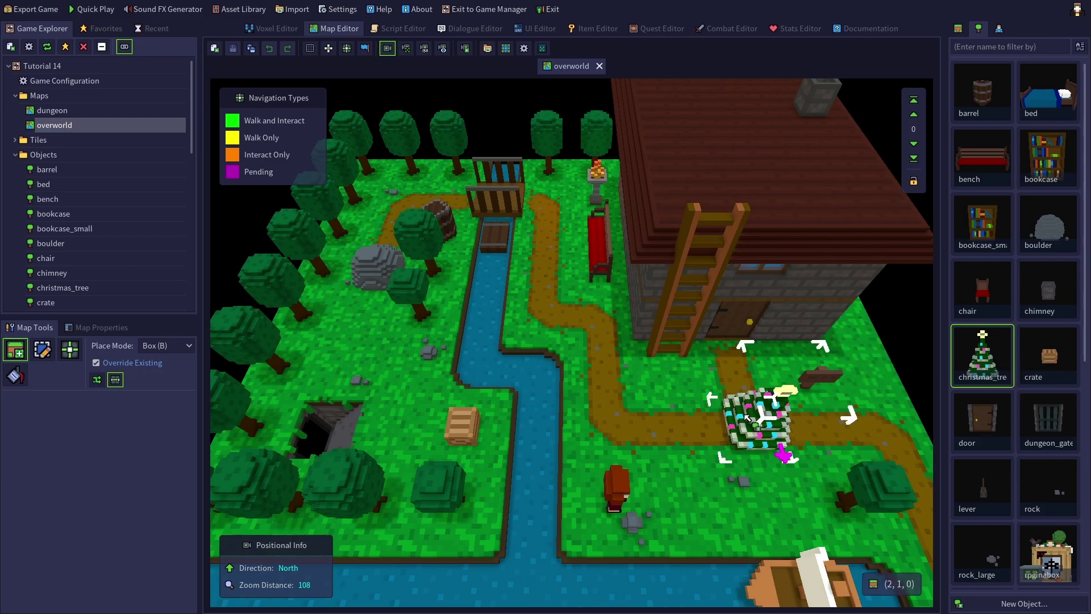
left_click(681, 427)
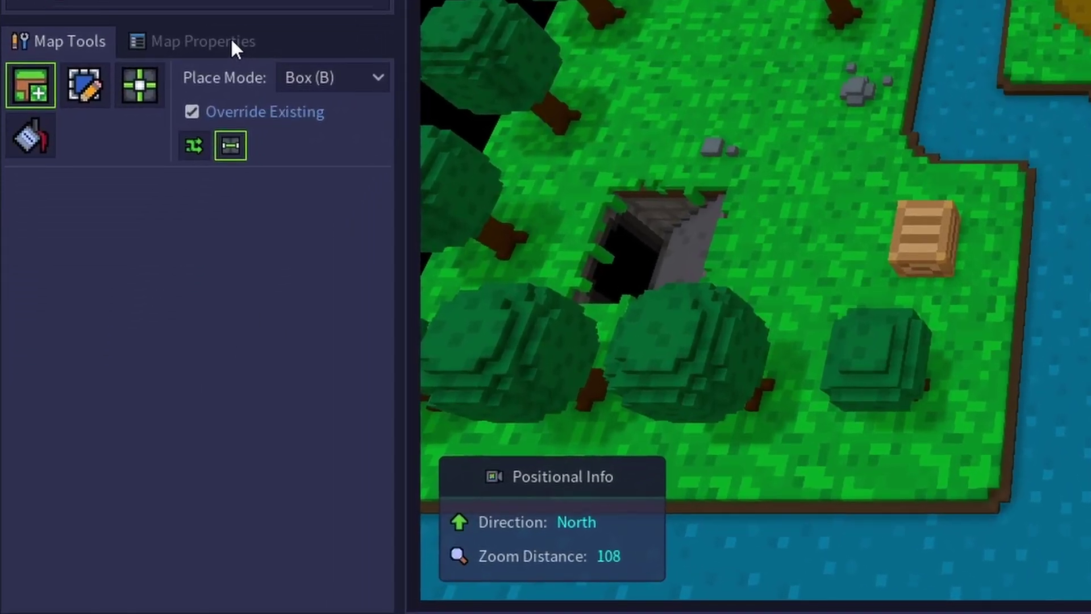
Step: Set the ambient light intensity of the overworld map to 0.05
left_click(116, 330)
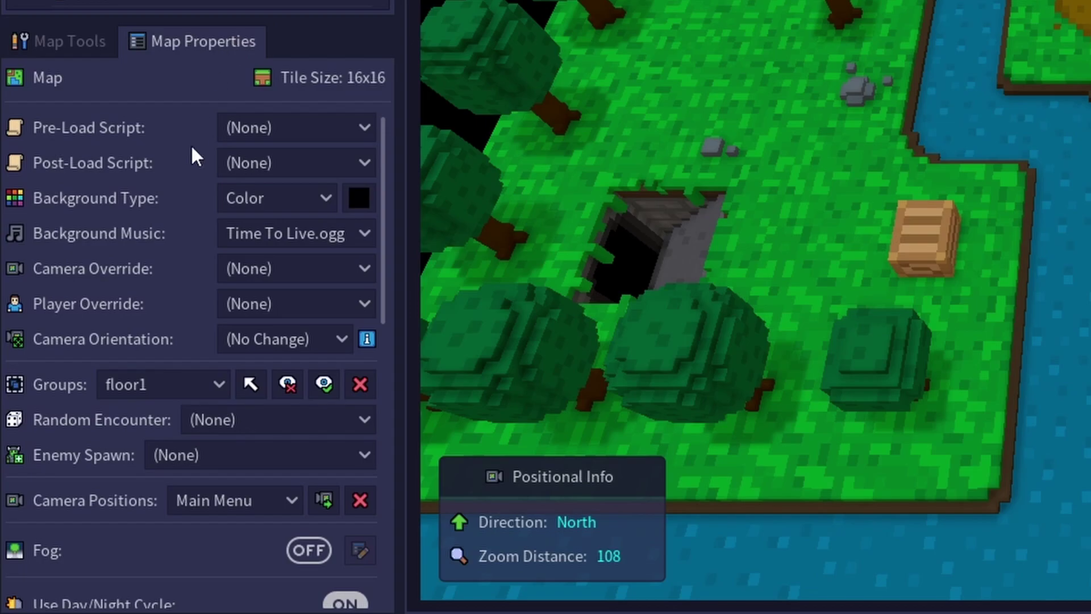
scroll(206, 179, "down", 5)
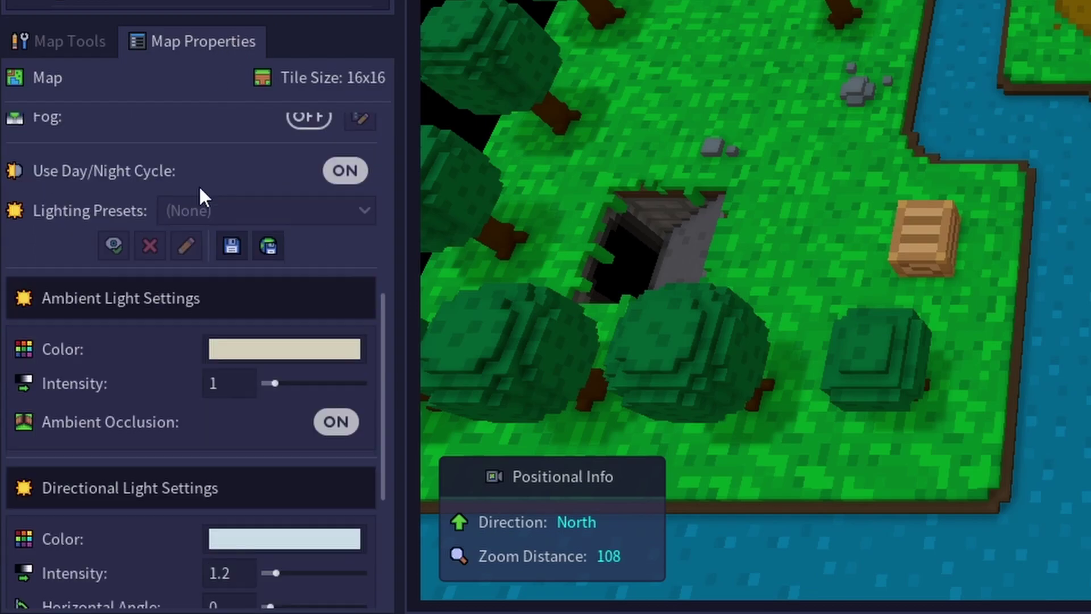
scroll(199, 187, "down", 1)
left_click_drag(229, 321, 190, 320)
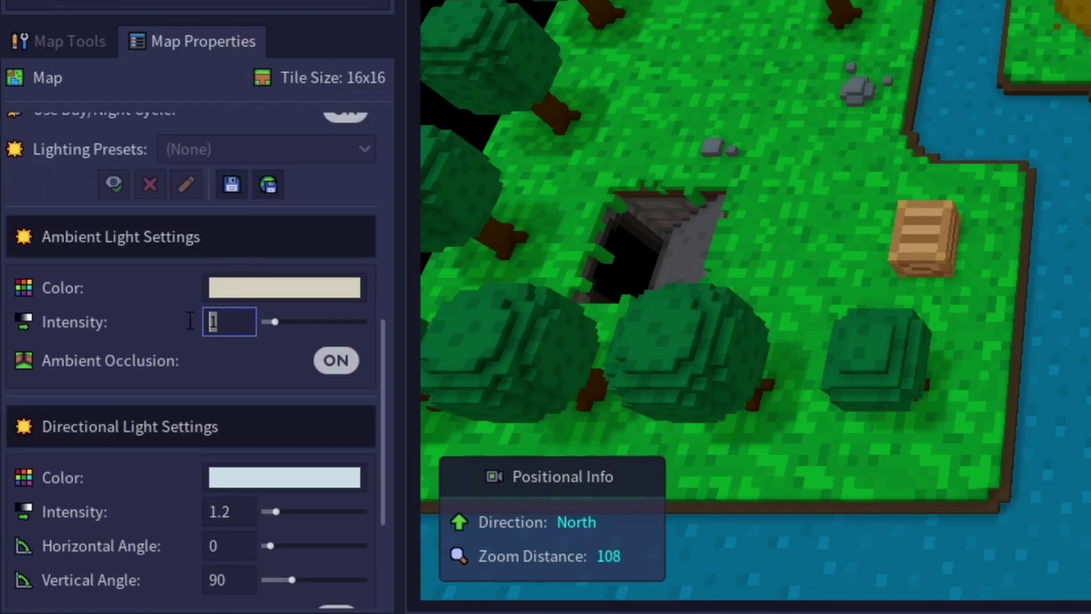
type(".05")
key("Return")
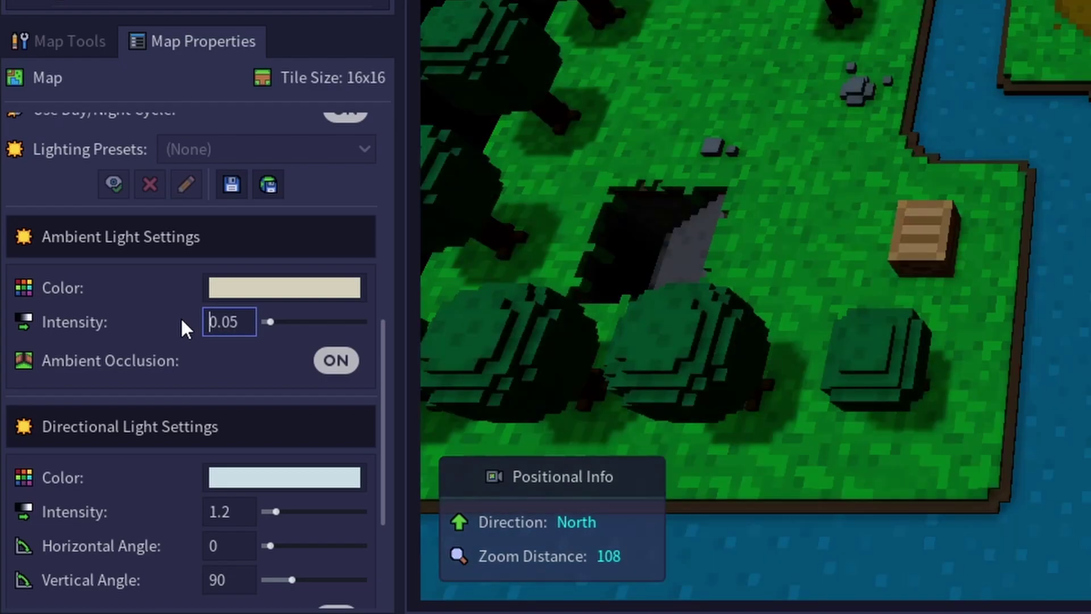
Step: Set the map's directional light intensity to 0.05 and turn on its glow effect
scroll(224, 397, "down", 2)
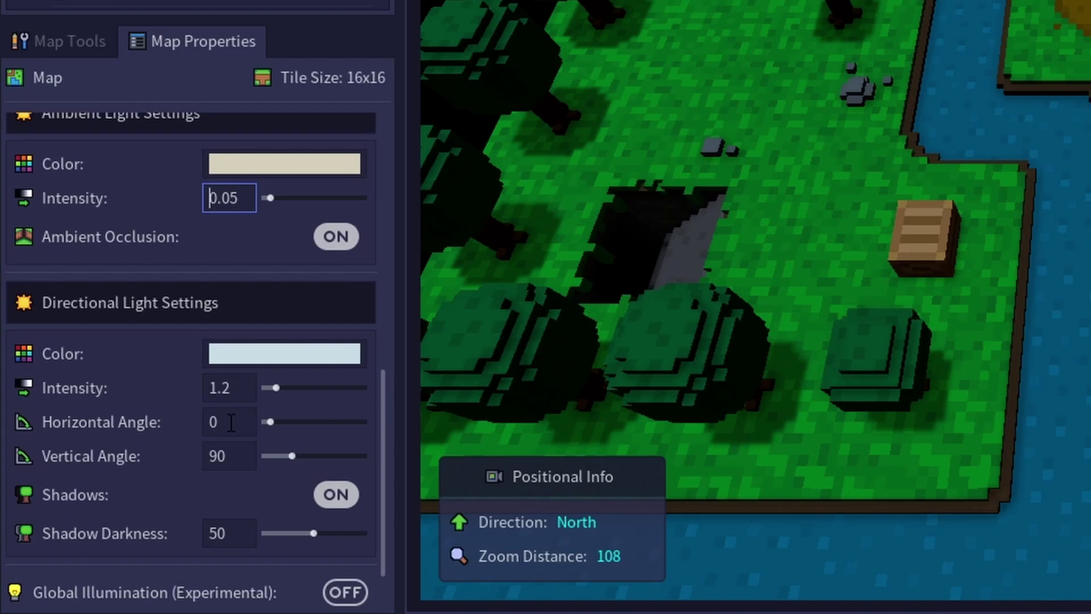
left_click(229, 391)
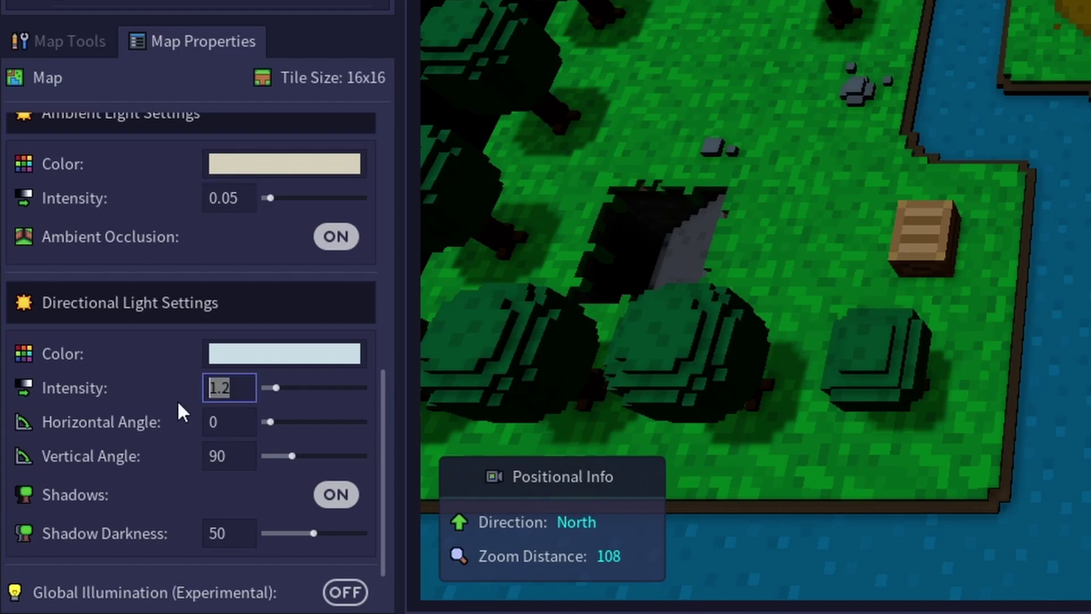
type(".05")
key("Return")
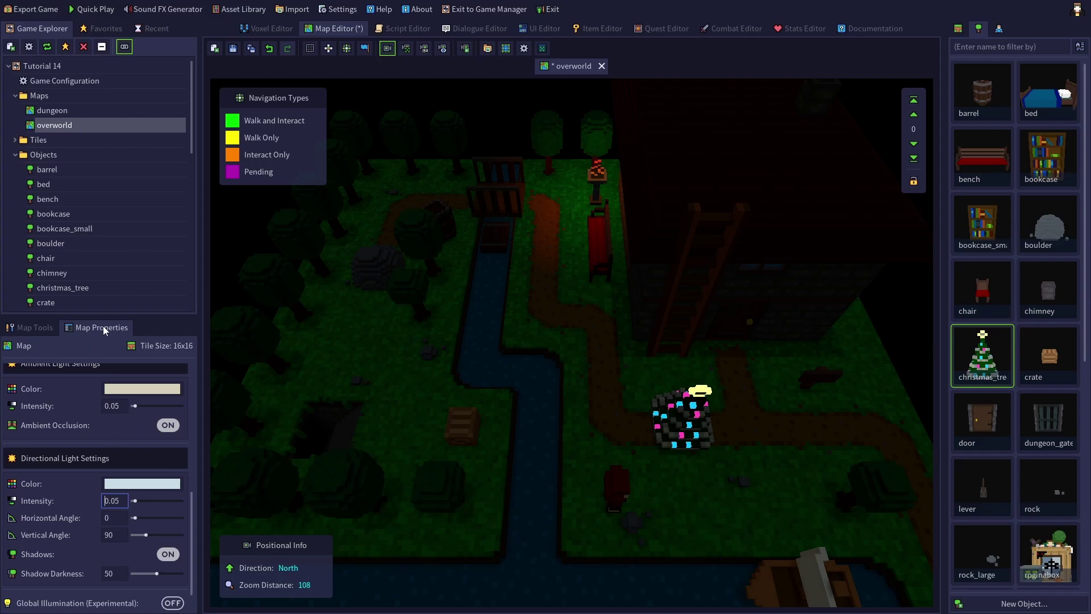
scroll(94, 485, "down", 1)
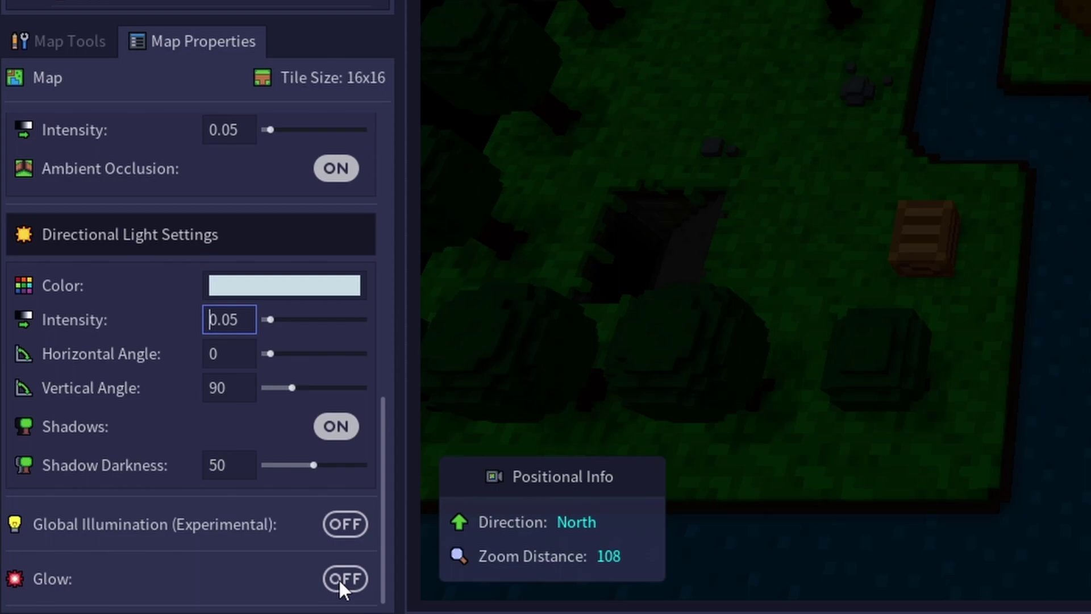
left_click(339, 578)
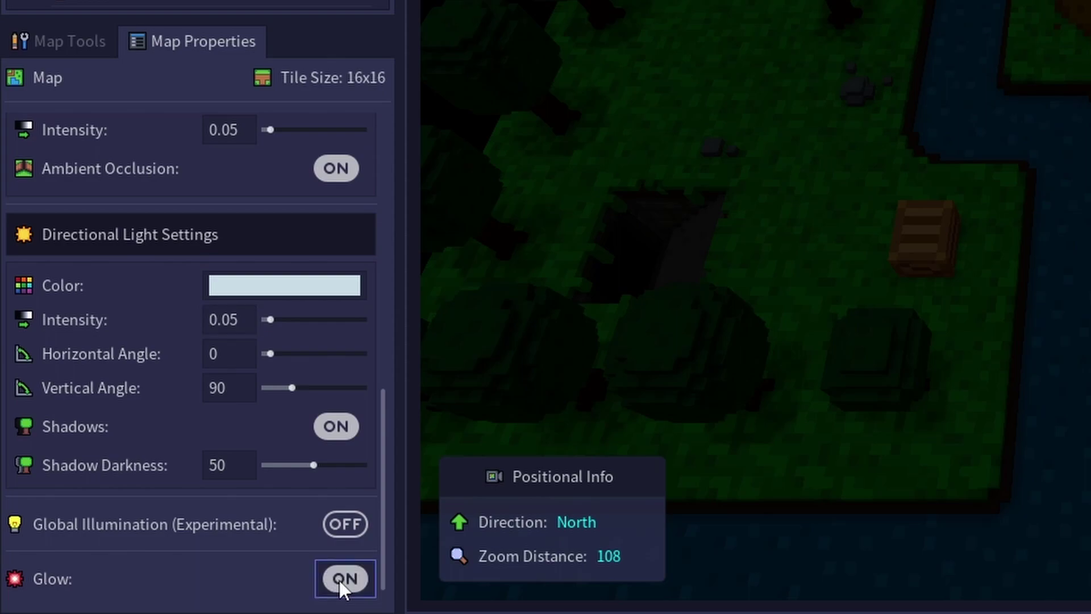
Step: Turn off the third, fourth and fifth glow layers of the overworld map
scroll(237, 516, "down", 1)
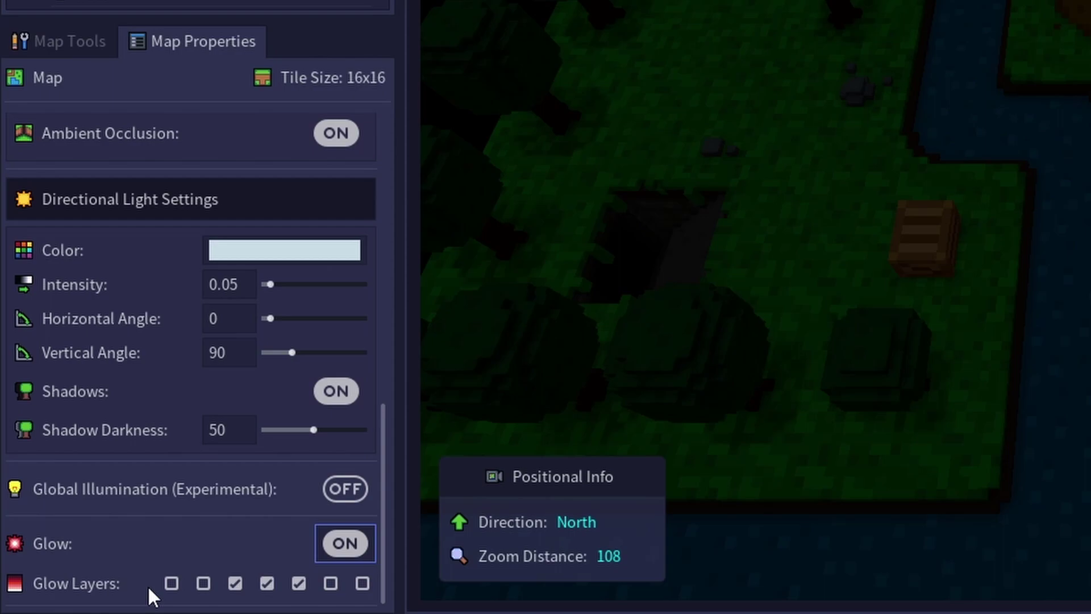
left_click(297, 582)
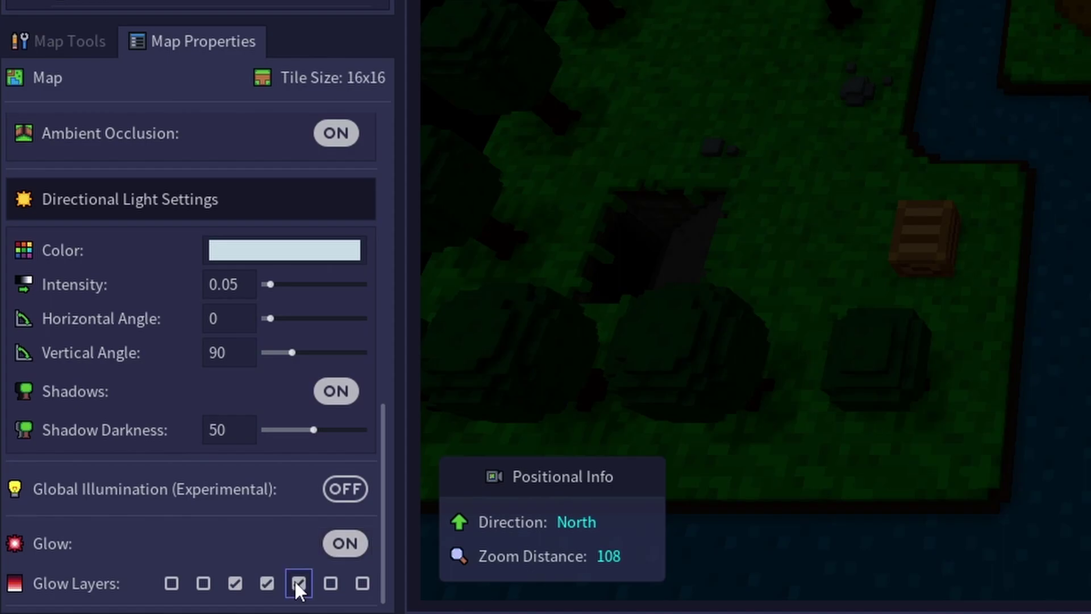
left_click(267, 581)
left_click(235, 581)
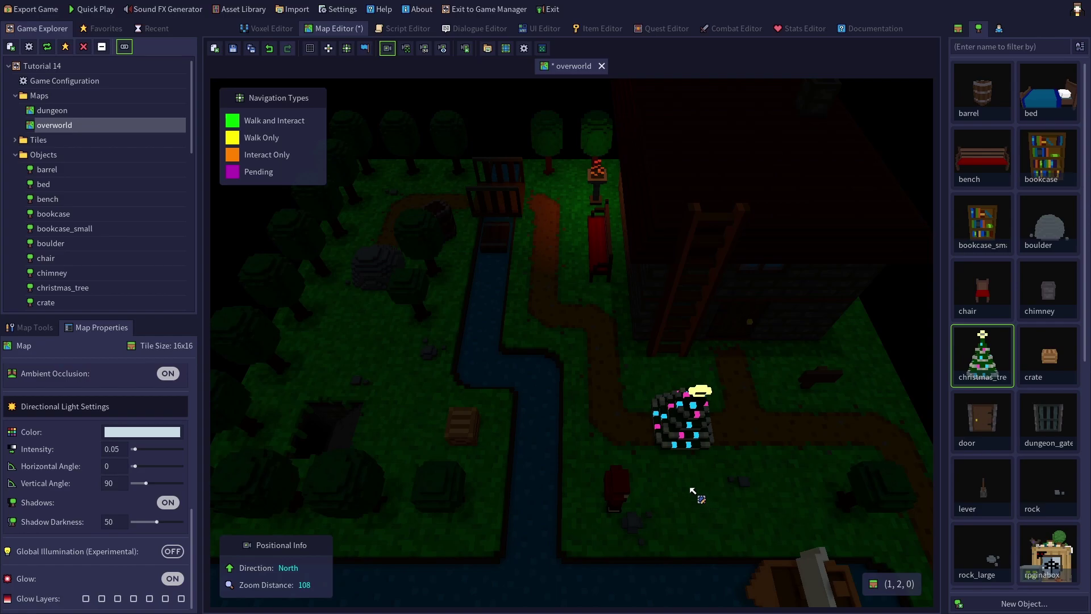
Step: Try the first and second glow layers one at a time on a close view of the Christmas tree
scroll(694, 494, "up", 5)
middle_click_drag(765, 470, 682, 418)
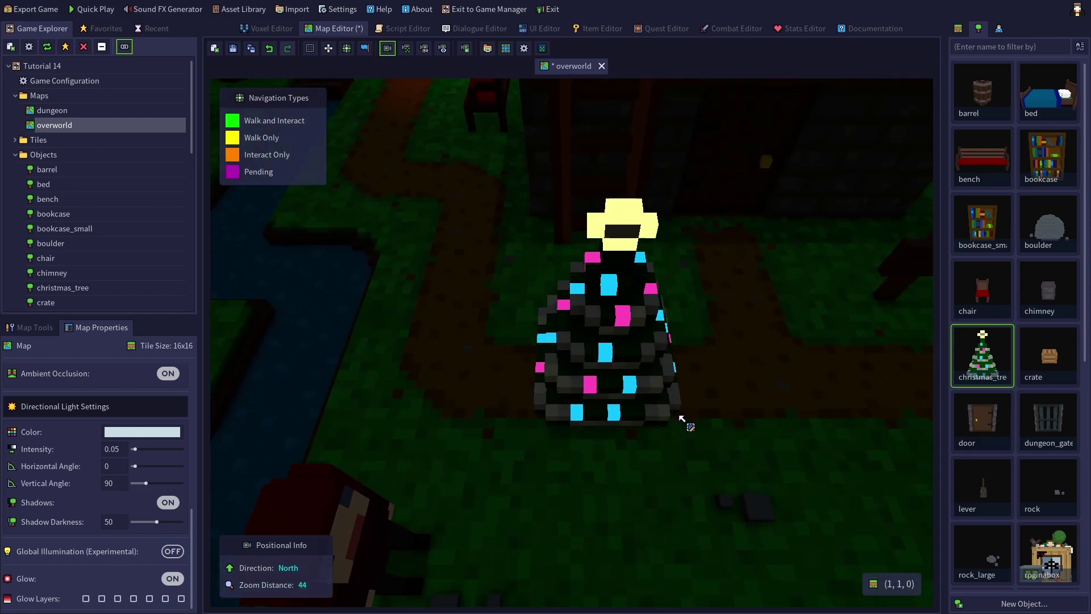
scroll(683, 421, "up", 1)
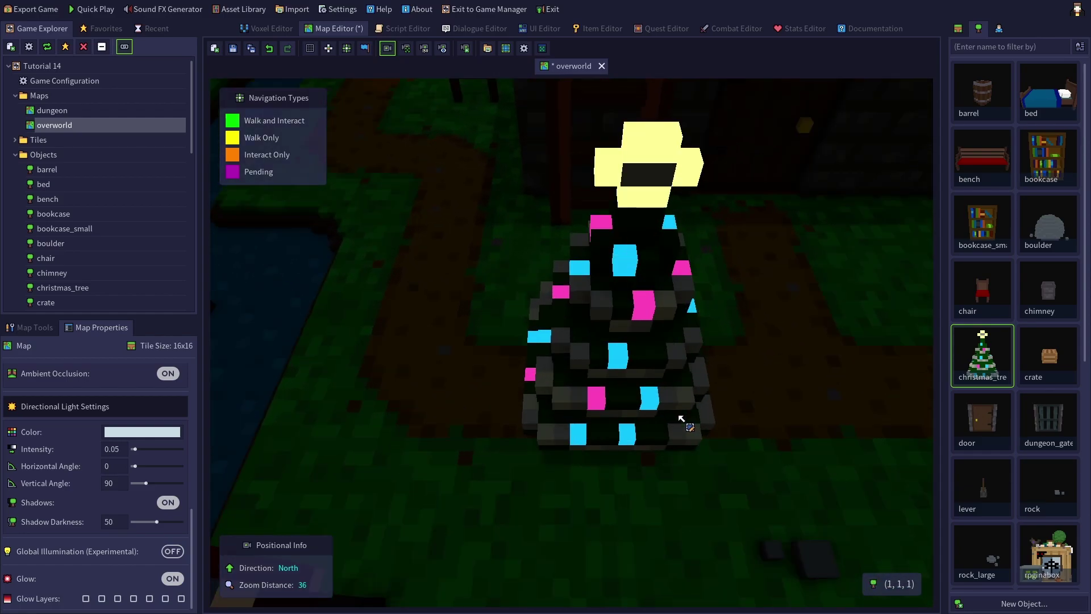
left_click(86, 598)
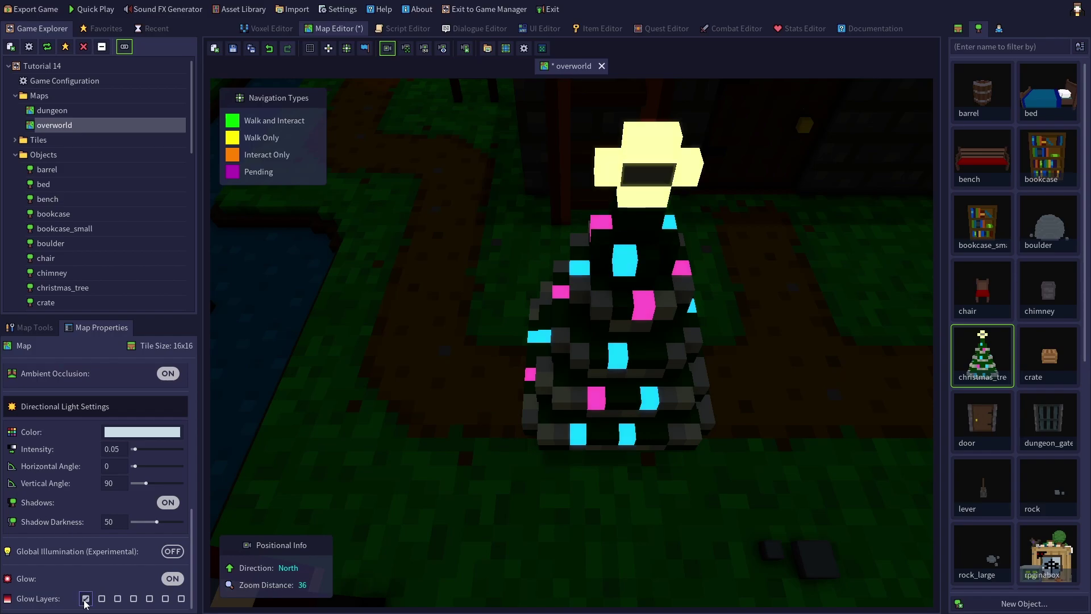
left_click(86, 598)
left_click(101, 598)
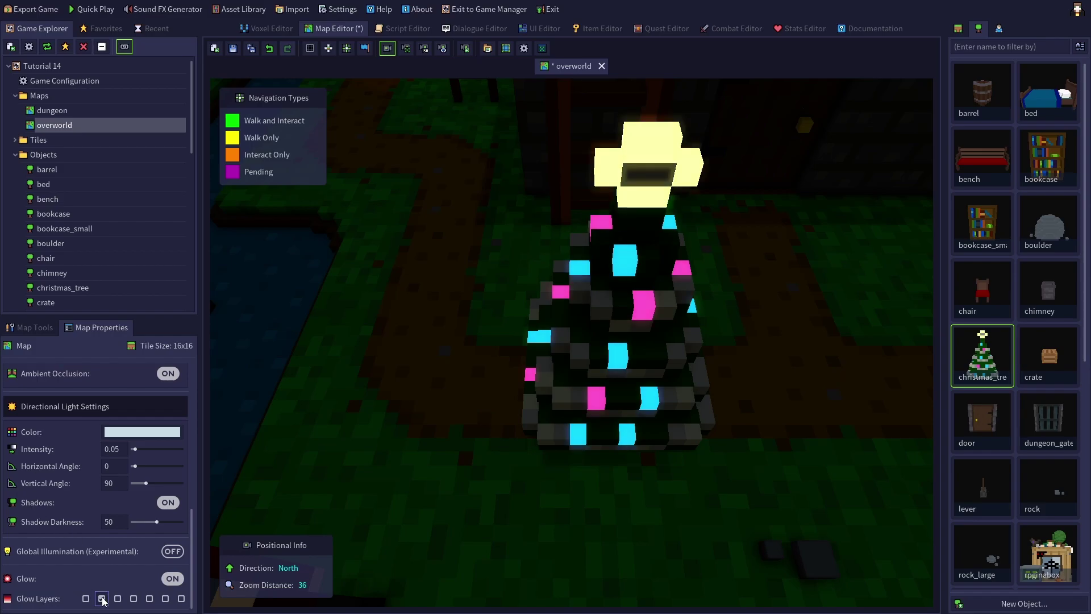
left_click(102, 598)
left_click(86, 598)
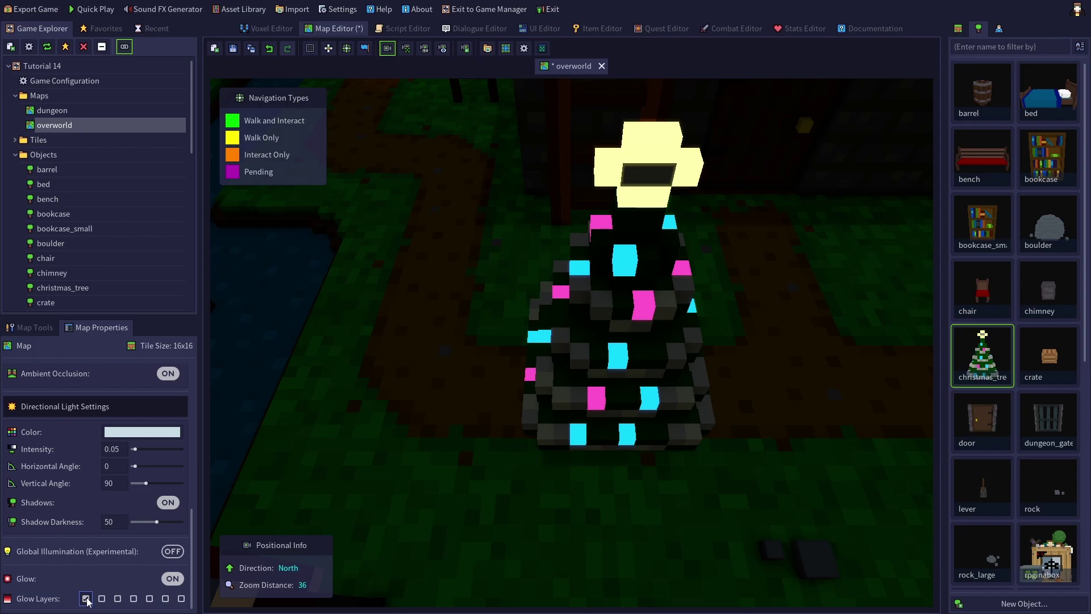
left_click(86, 598)
left_click(102, 598)
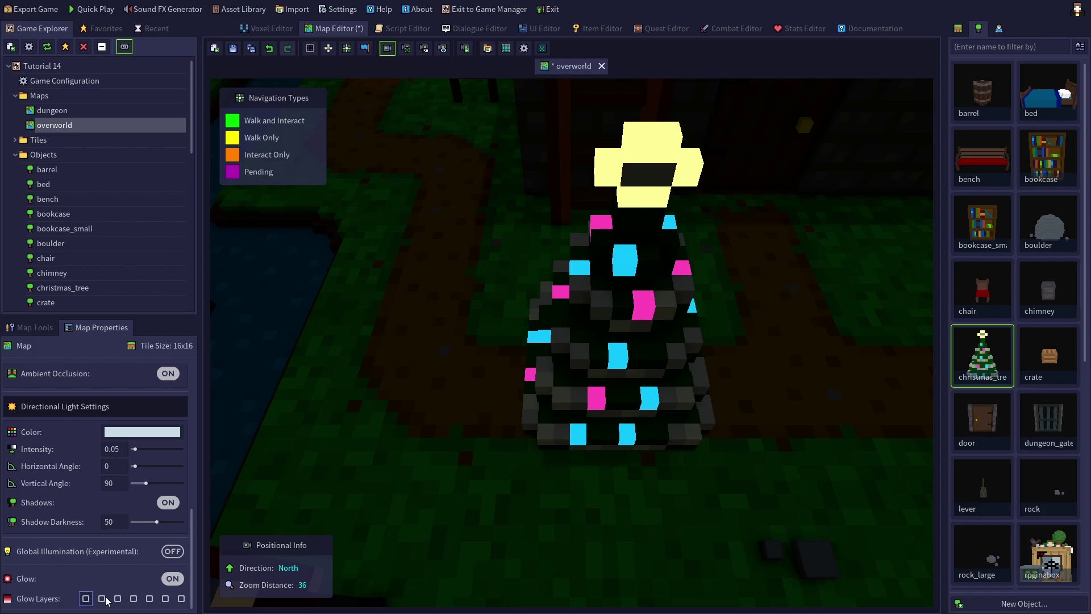
left_click(105, 600)
Step: Try the third to sixth glow layers one at a time, switching each off again
left_click(118, 602)
left_click(118, 601)
left_click(134, 600)
left_click(134, 598)
left_click(149, 599)
left_click(149, 599)
left_click(166, 600)
left_click(165, 599)
Step: Enable the seventh, first, second and third glow layers together and view the Christmas tree's combined glow on the map
left_click(181, 600)
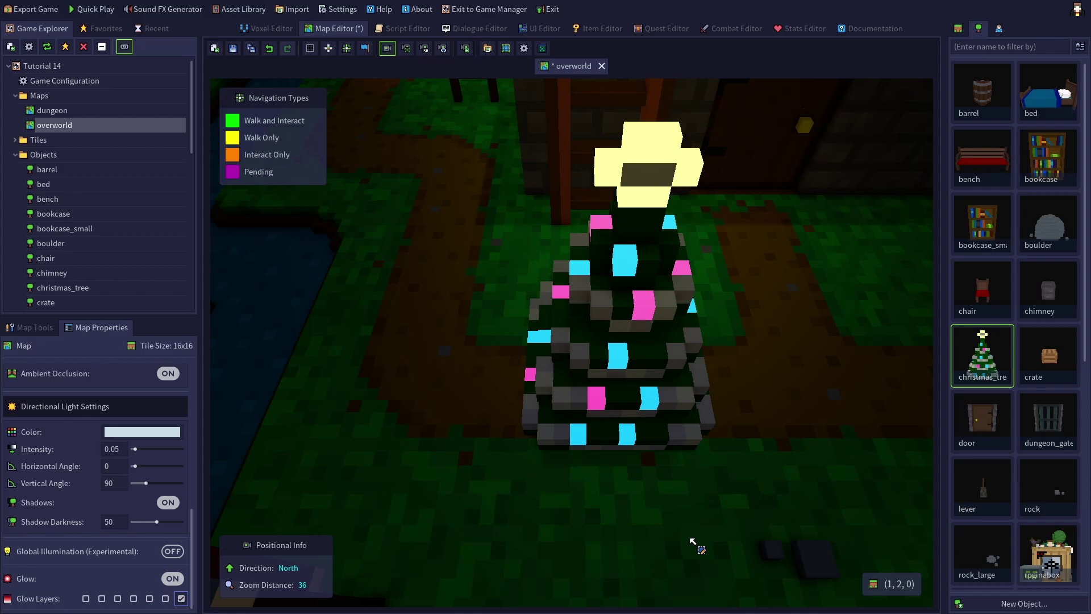
left_click(86, 599)
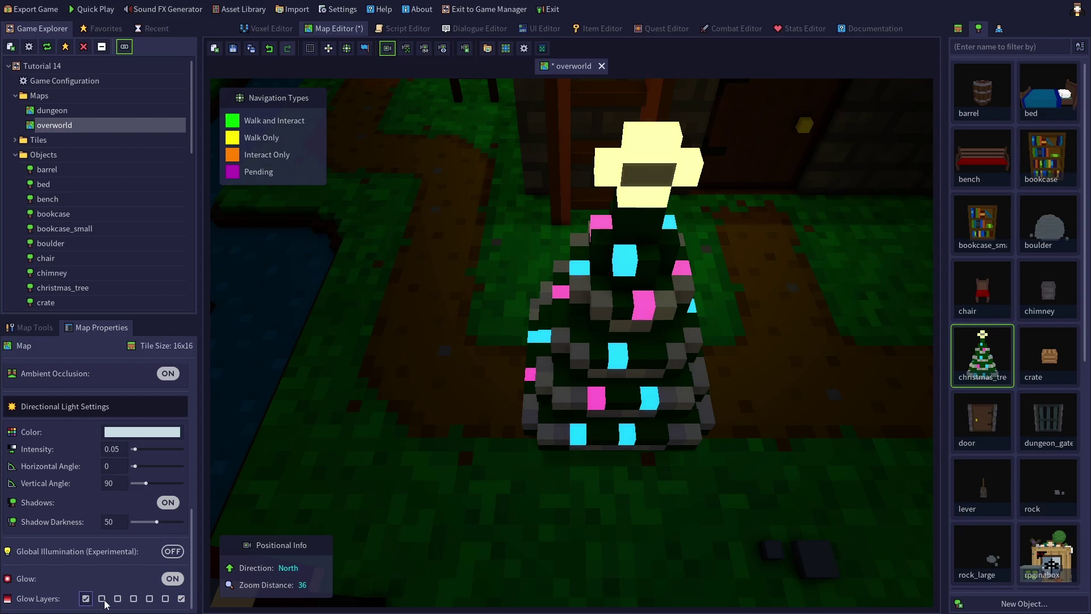
left_click(102, 599)
left_click(120, 598)
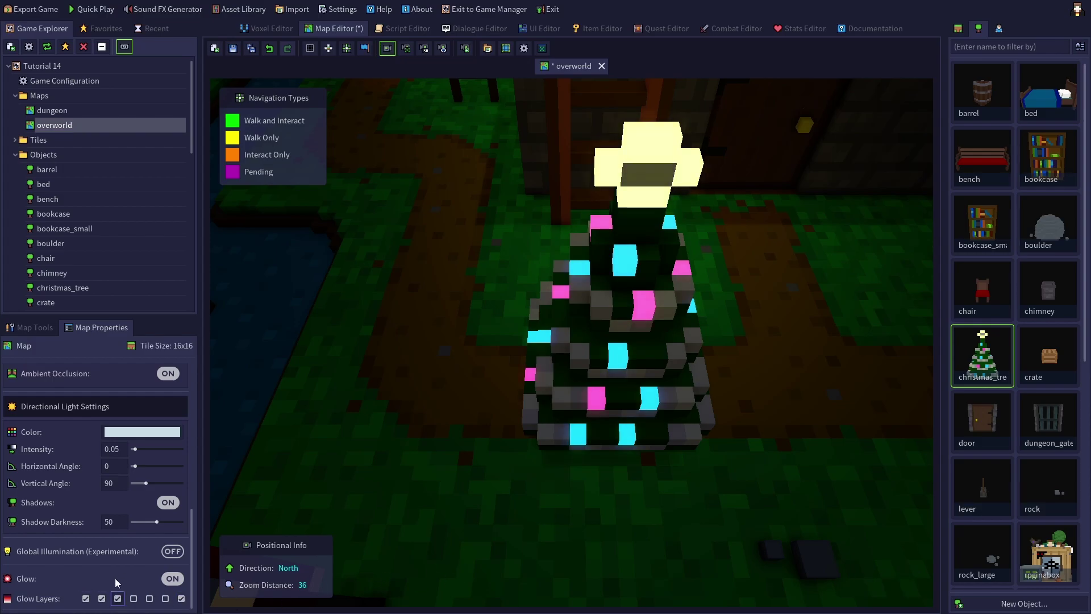
scroll(341, 432, "down", 6)
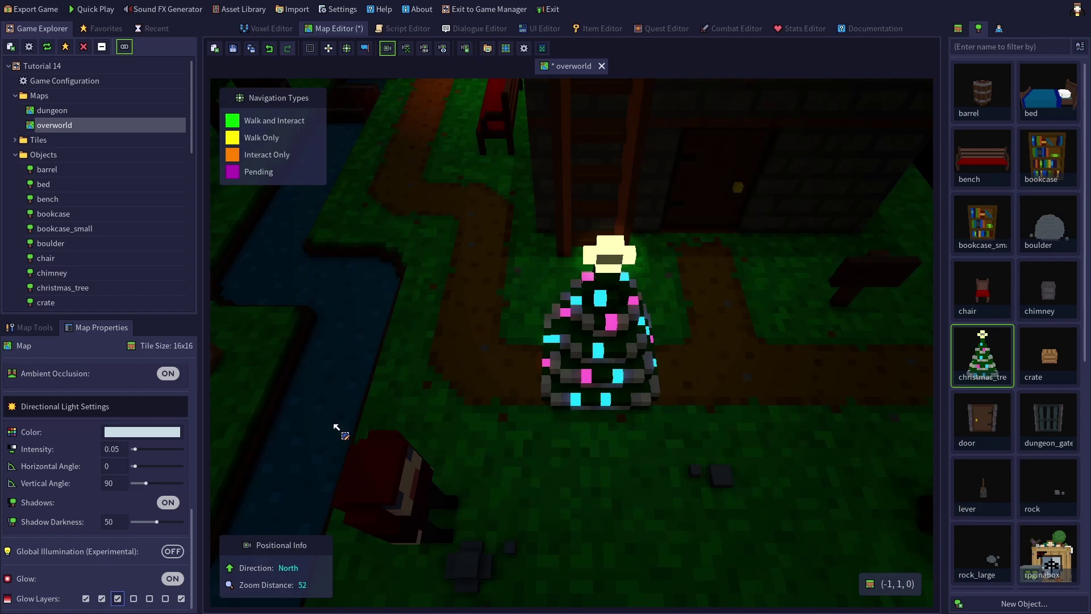
middle_click_drag(638, 487, 669, 453)
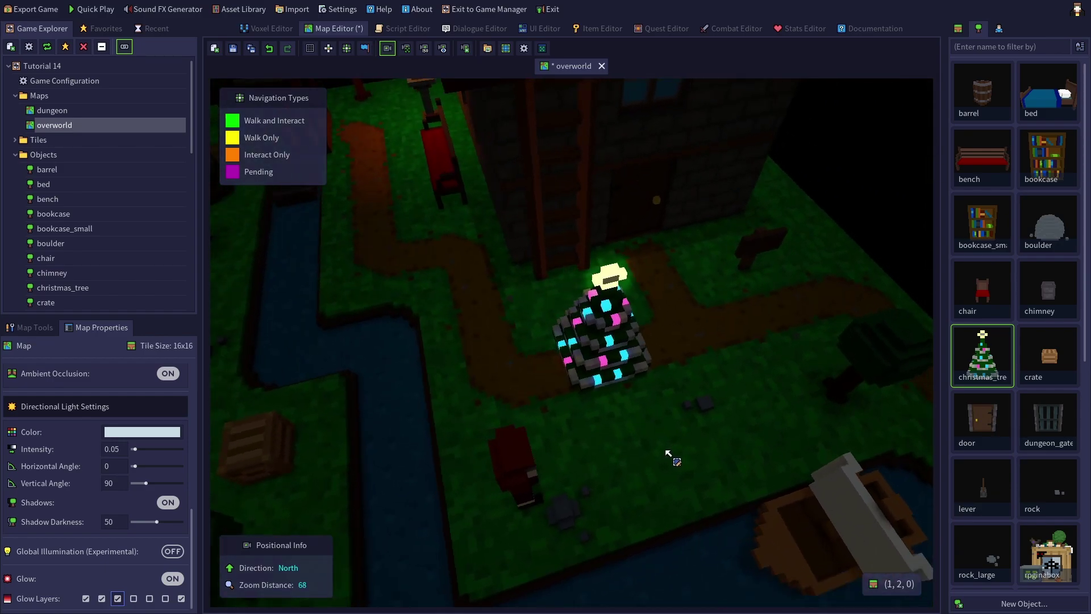